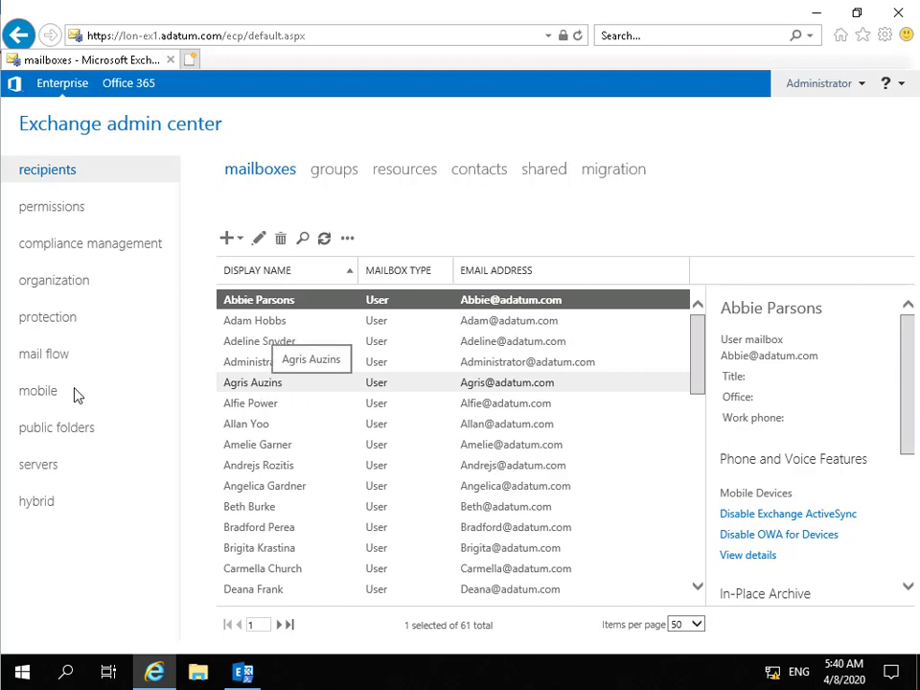
Step: Open the Default Policy email address policy for editing and show its email address format settings
{"action": "left_click", "coordinate": [55, 355]}
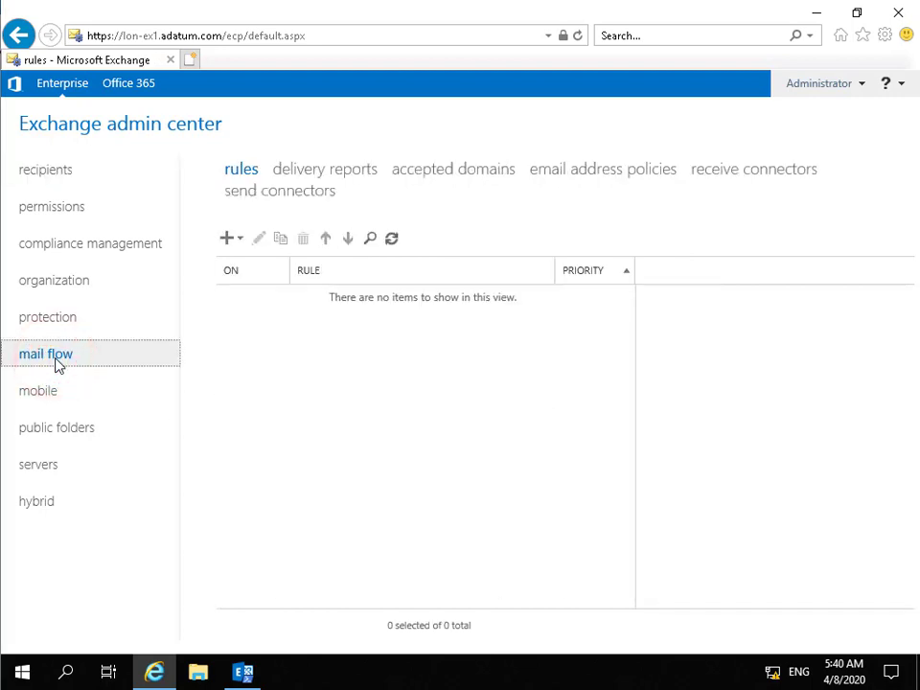
{"action": "left_click", "coordinate": [572, 170]}
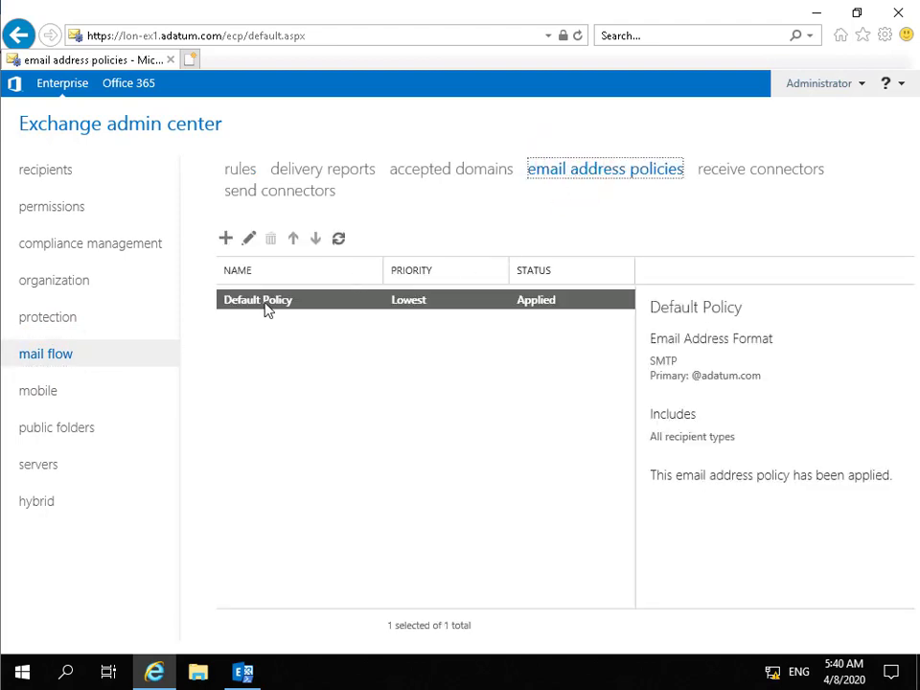
{"action": "double_click", "coordinate": [267, 307]}
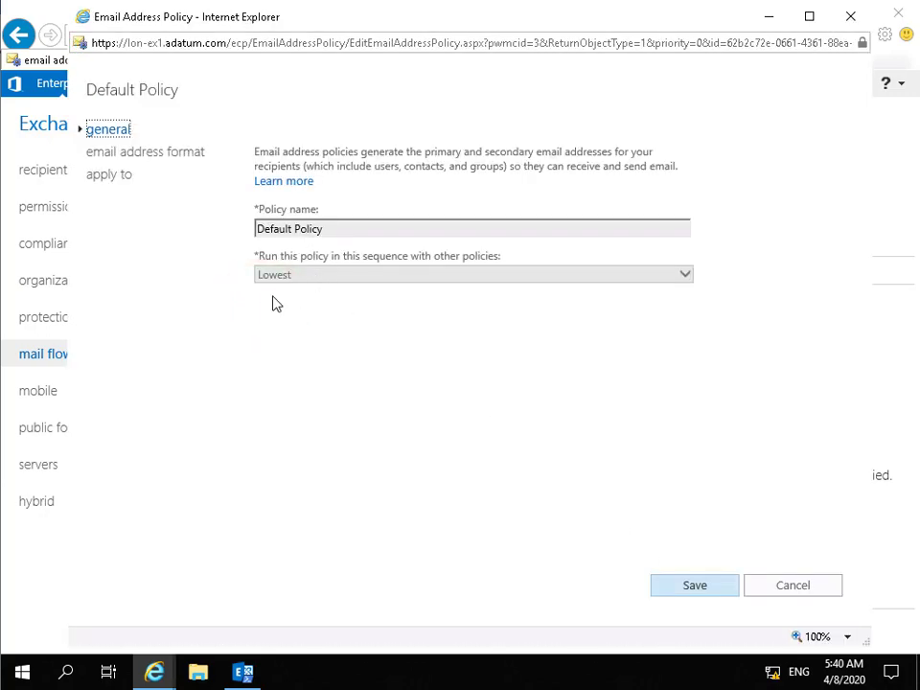
{"action": "left_click", "coordinate": [191, 155]}
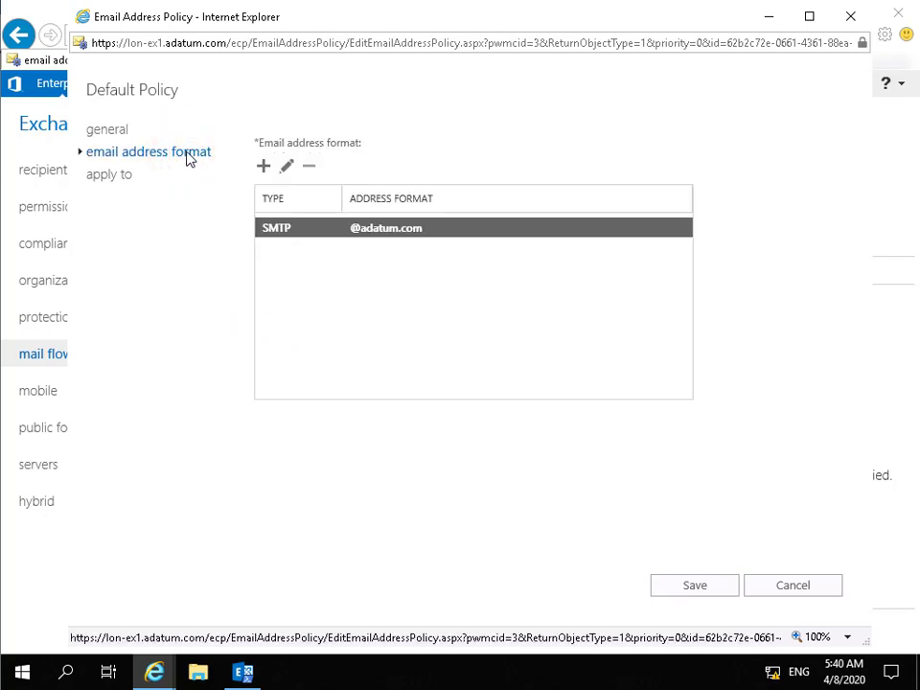
Step: Add a firstname.lastname address format on the accepted domain Adatum.com and make it the reply email address
{"action": "left_click", "coordinate": [264, 168]}
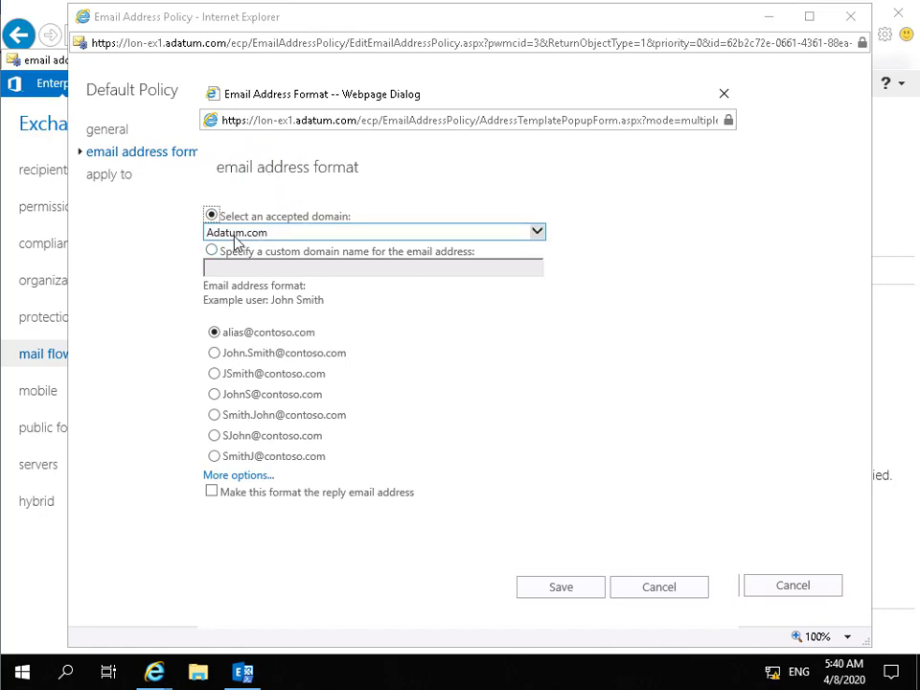
{"action": "left_click", "coordinate": [255, 355]}
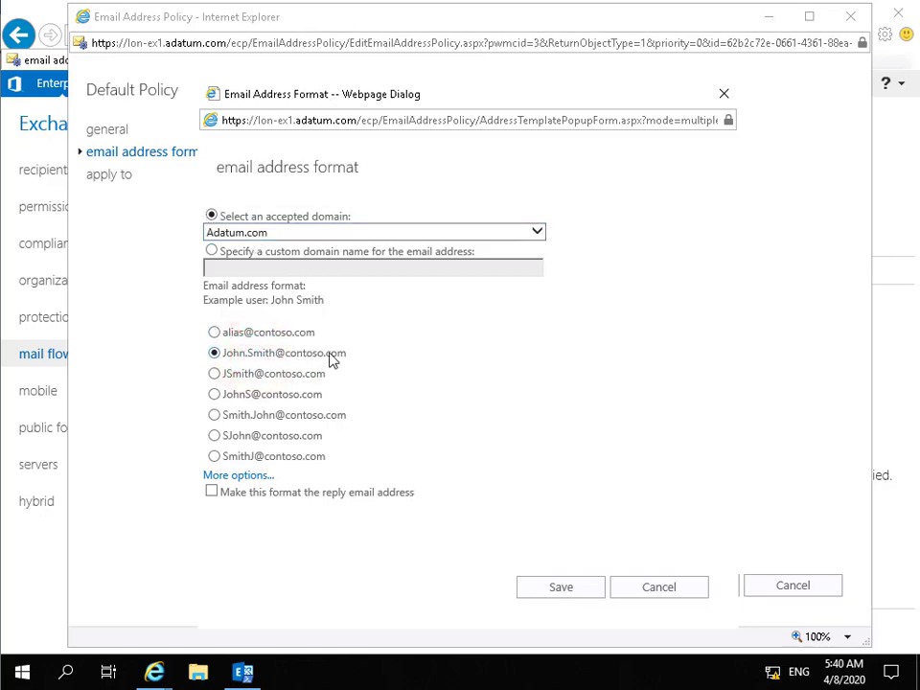
{"action": "left_click", "coordinate": [211, 492]}
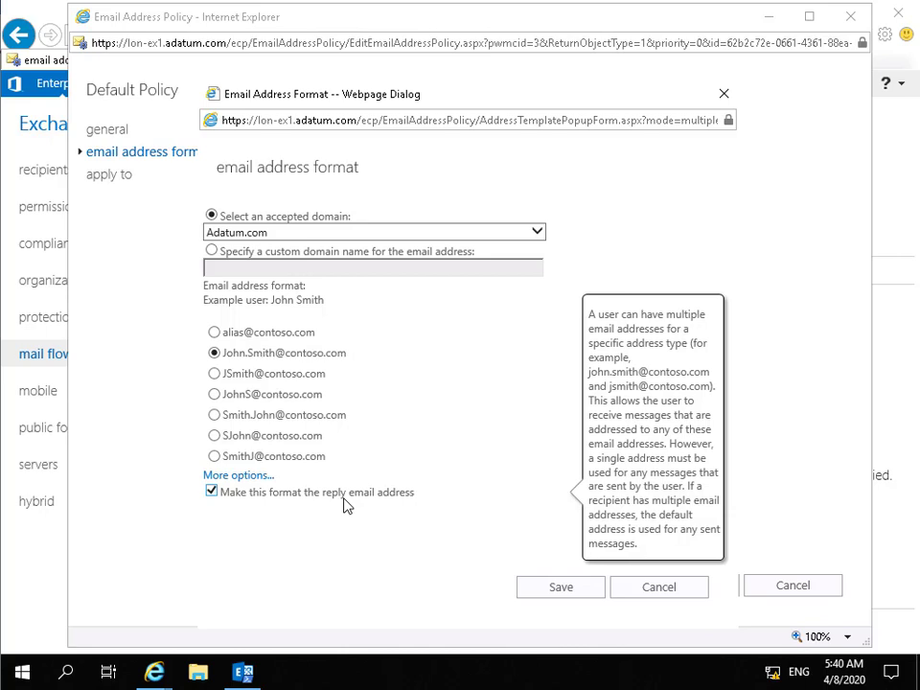
{"action": "left_click", "coordinate": [541, 586]}
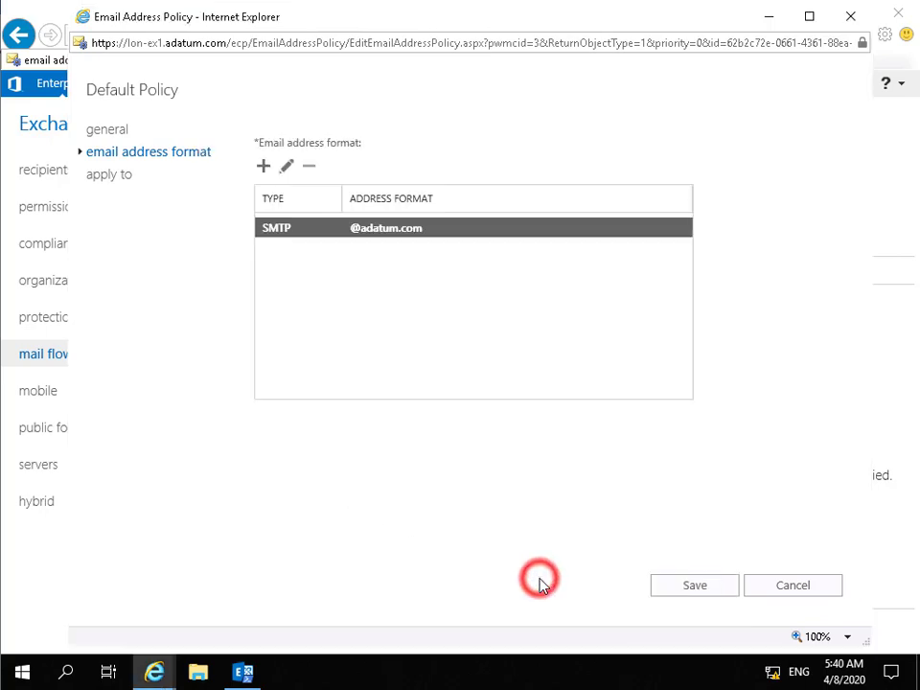
Step: Save the changes to Default Policy and apply the updated policy to the recipients
{"action": "left_click", "coordinate": [672, 589]}
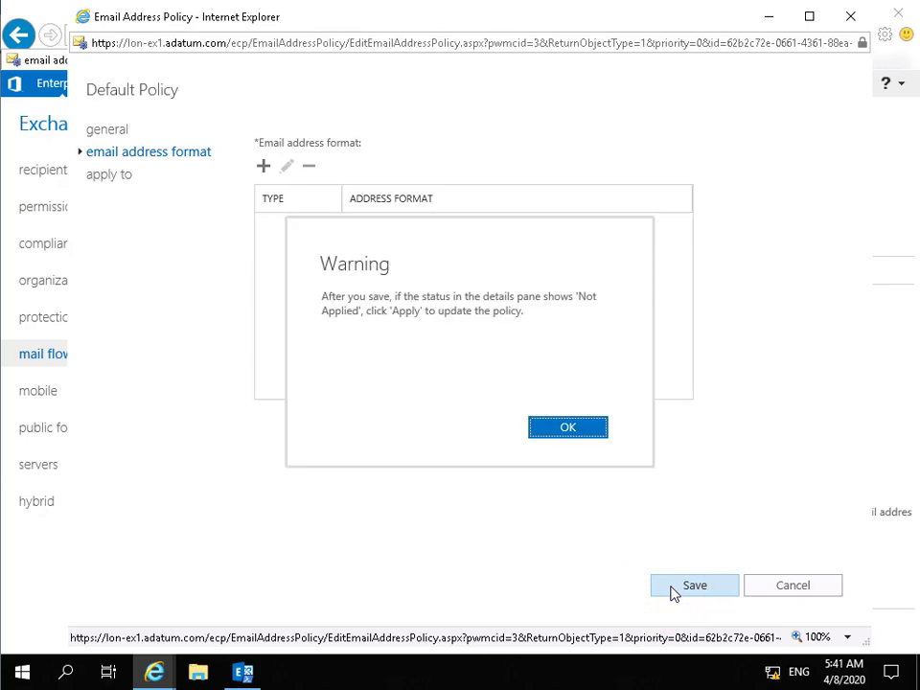
{"action": "left_click", "coordinate": [571, 430]}
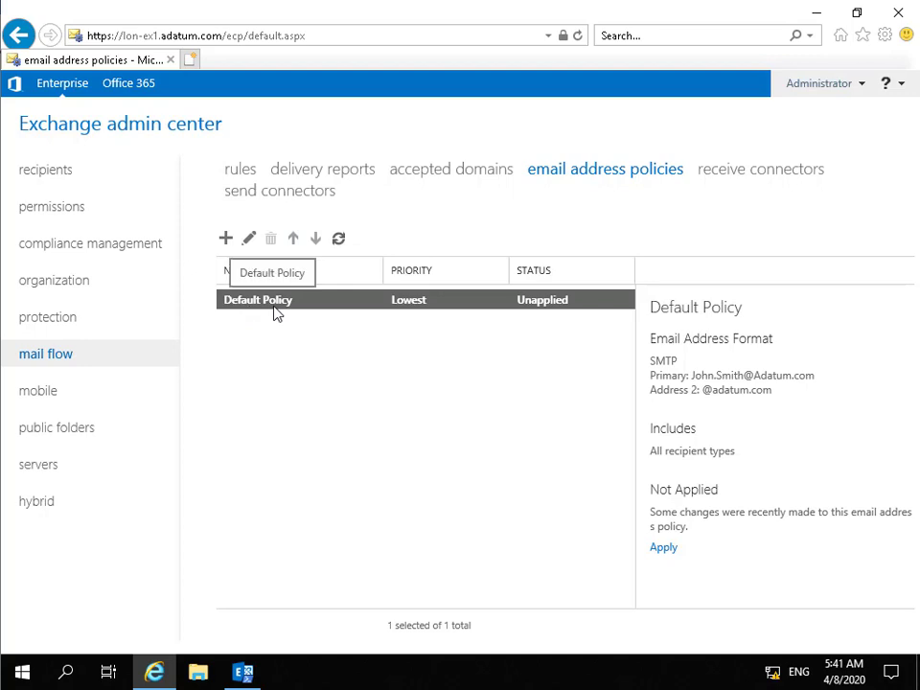
{"action": "left_click", "coordinate": [662, 551]}
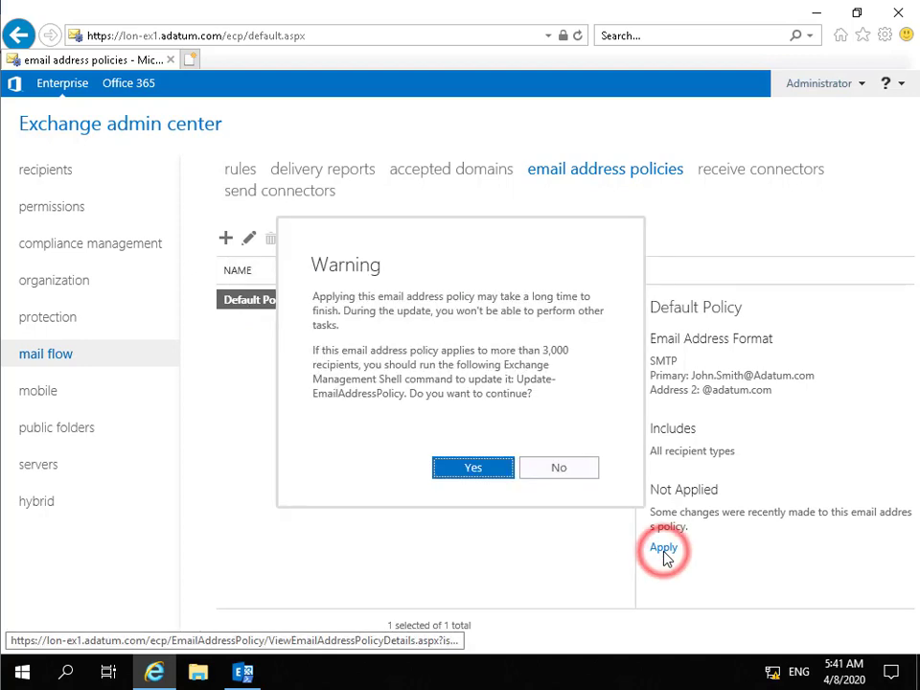
{"action": "left_click", "coordinate": [472, 470]}
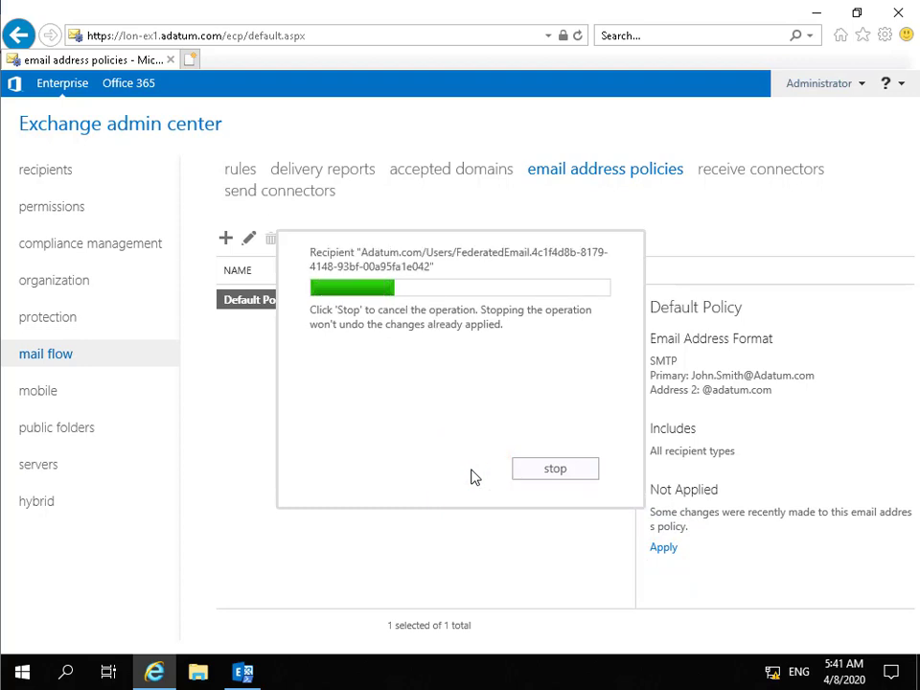
{"action": "left_click", "coordinate": [522, 442]}
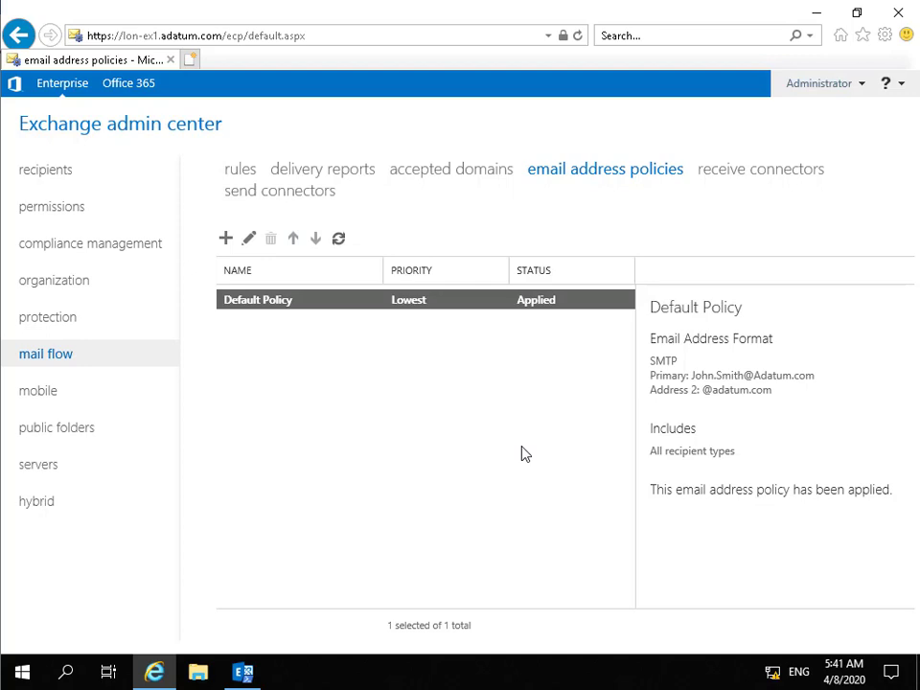
{"action": "left_click", "coordinate": [226, 240]}
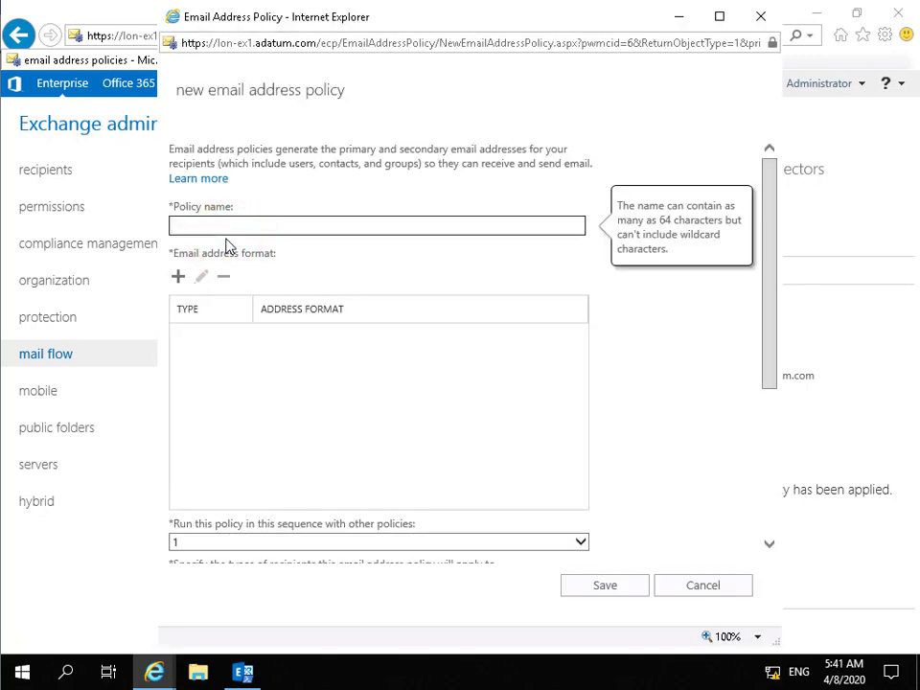
{"action": "type", "text": "Sales Email"}
{"action": "left_click", "coordinate": [179, 277]}
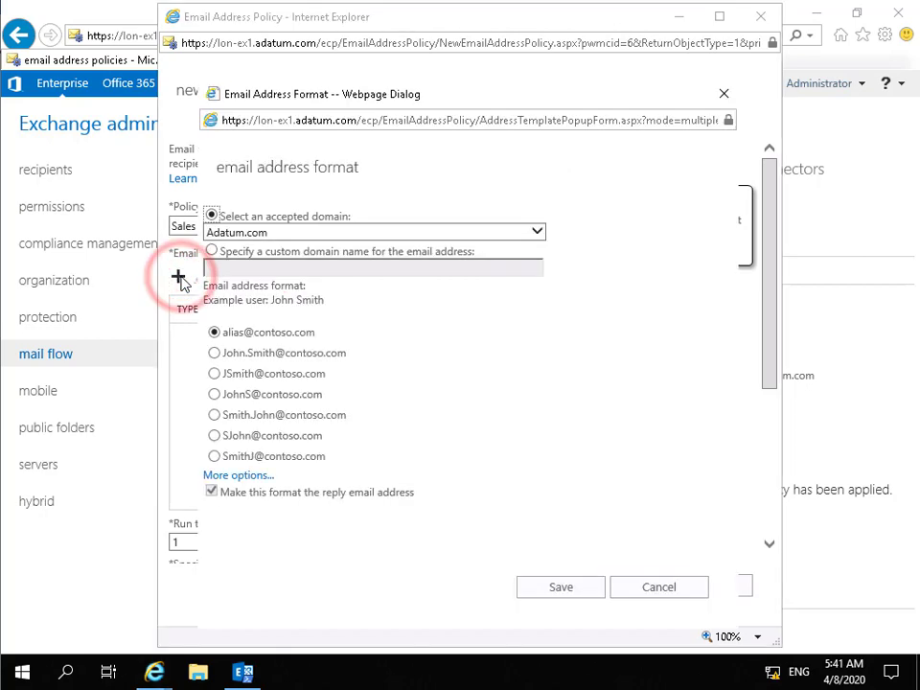
{"action": "left_click", "coordinate": [540, 235]}
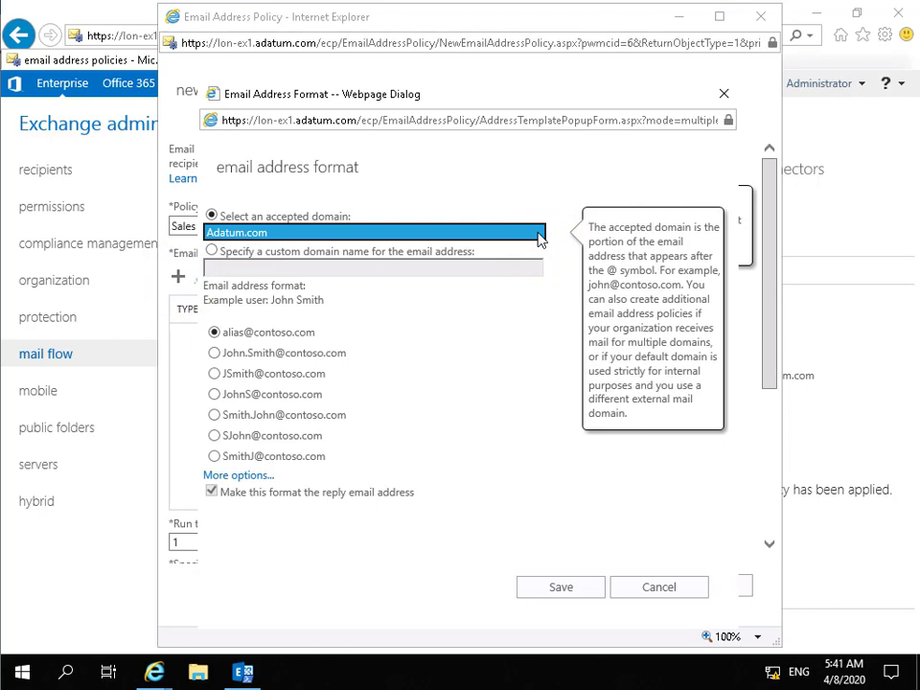
{"action": "left_click", "coordinate": [674, 597]}
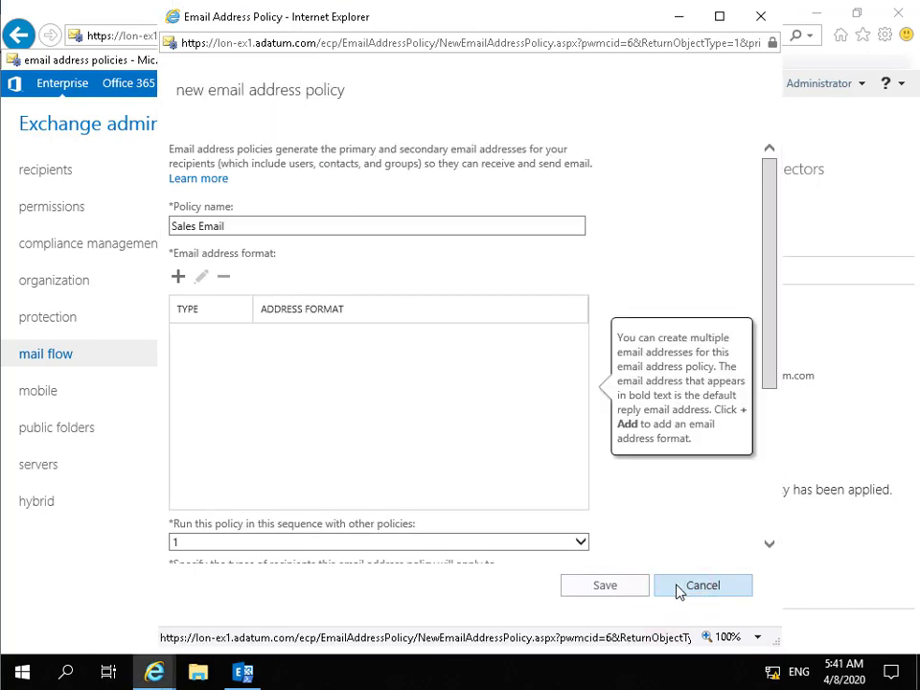
{"action": "left_click", "coordinate": [678, 588]}
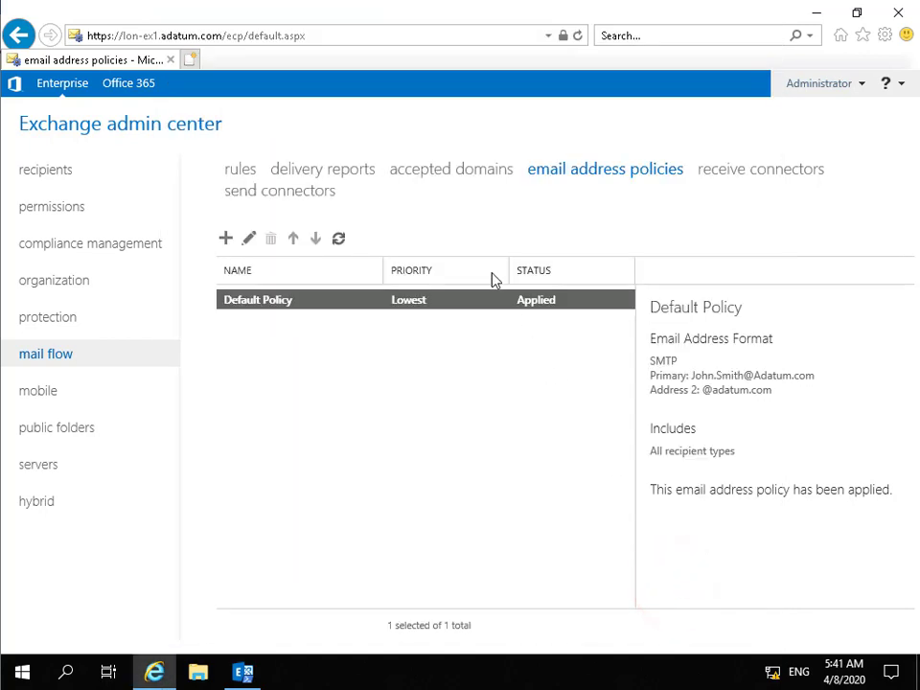
Step: Create an authoritative accepted domain named Sales for sales.adatum.com
{"action": "left_click", "coordinate": [447, 174]}
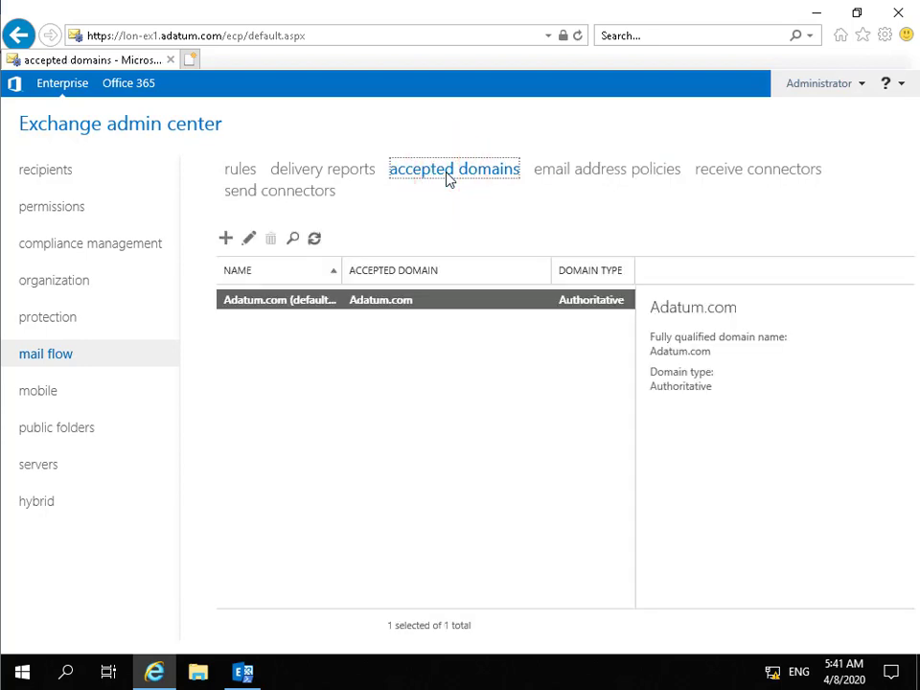
{"action": "left_click", "coordinate": [226, 239]}
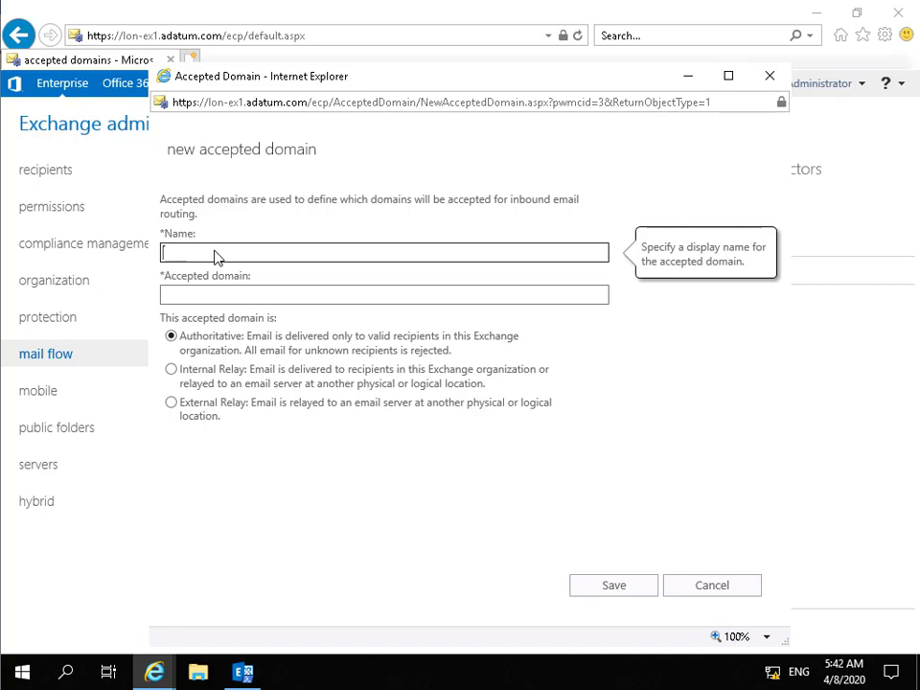
{"action": "type", "text": "Sales"}
{"action": "left_click", "coordinate": [217, 299]}
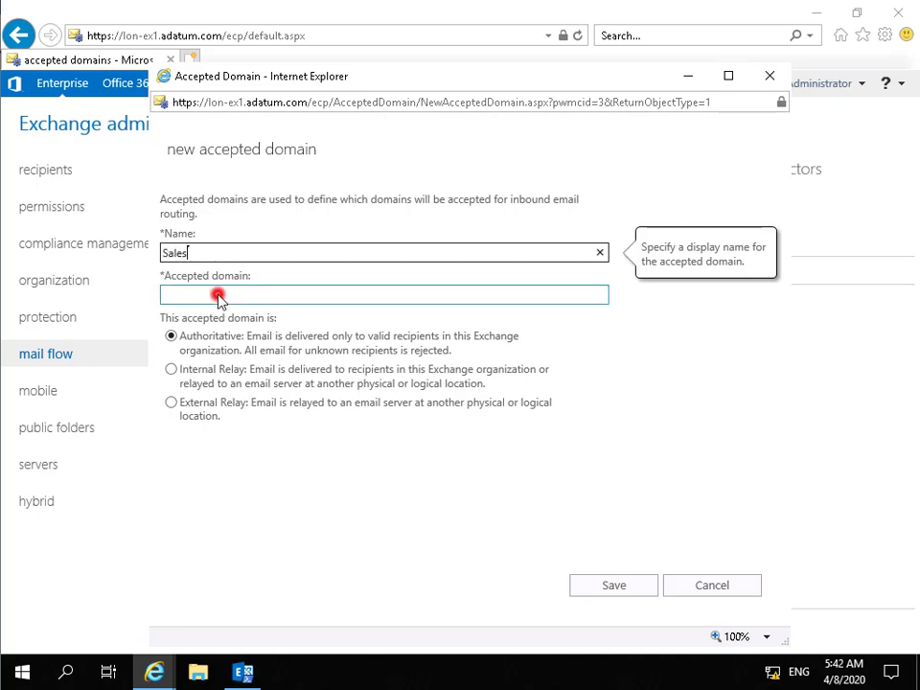
{"action": "type", "text": "sa"}
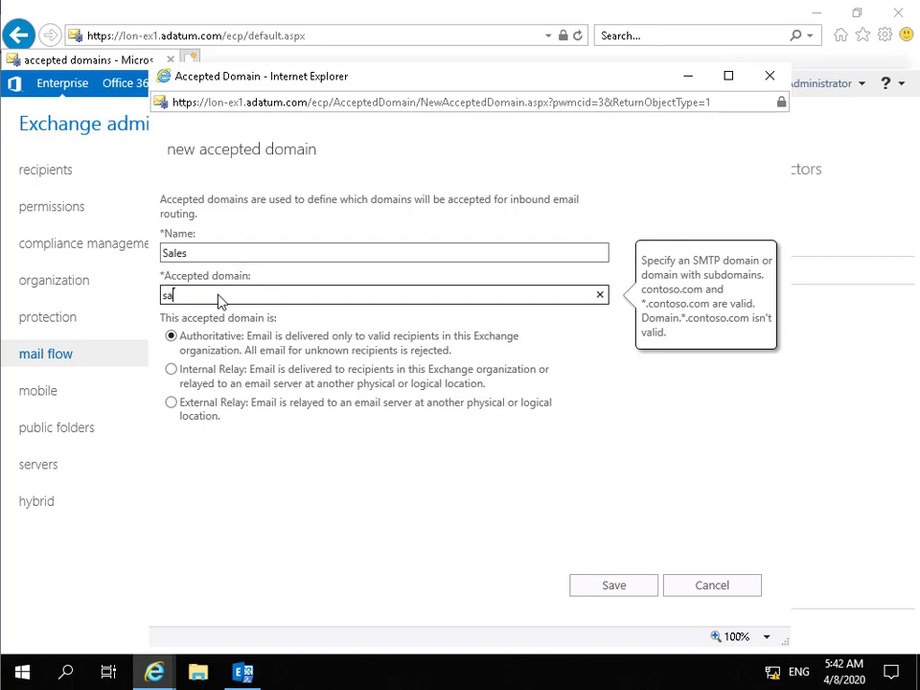
{"action": "type", "text": "les.adatum.com"}
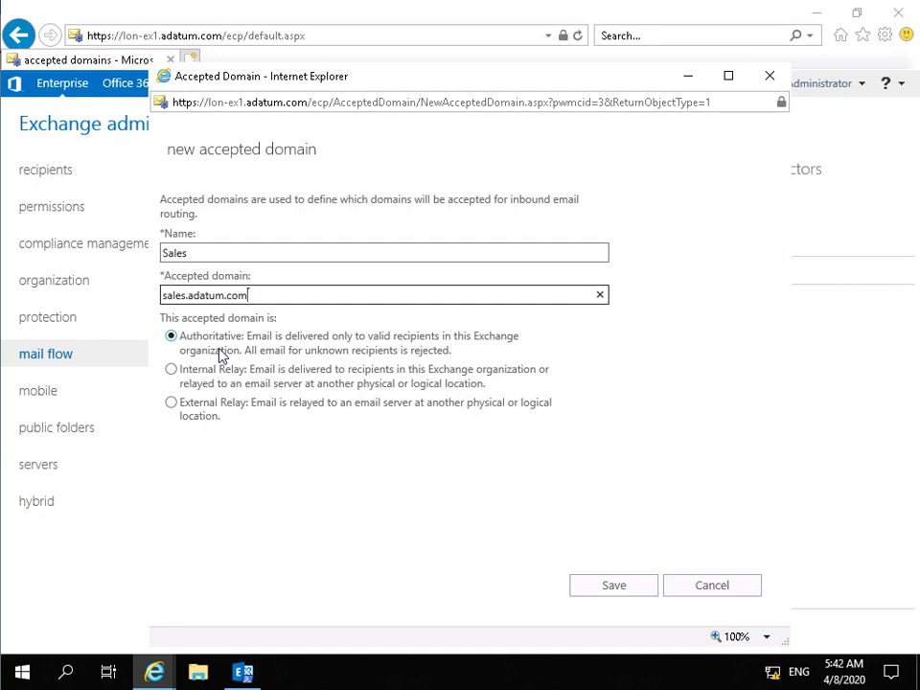
{"action": "left_click", "coordinate": [591, 584]}
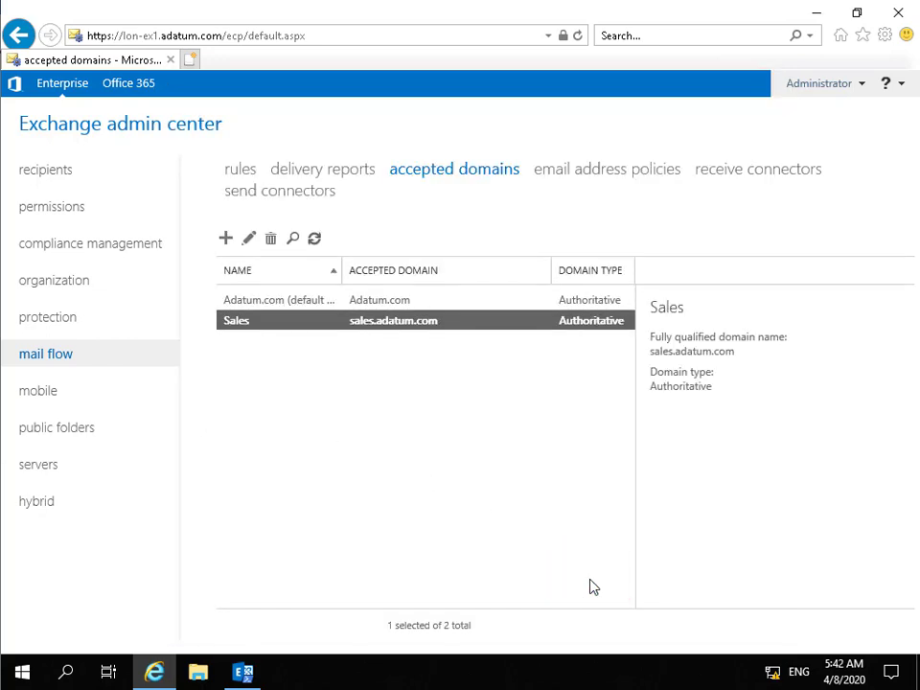
Step: Start a new email address policy and name it "Sales email"
{"action": "left_click", "coordinate": [587, 175]}
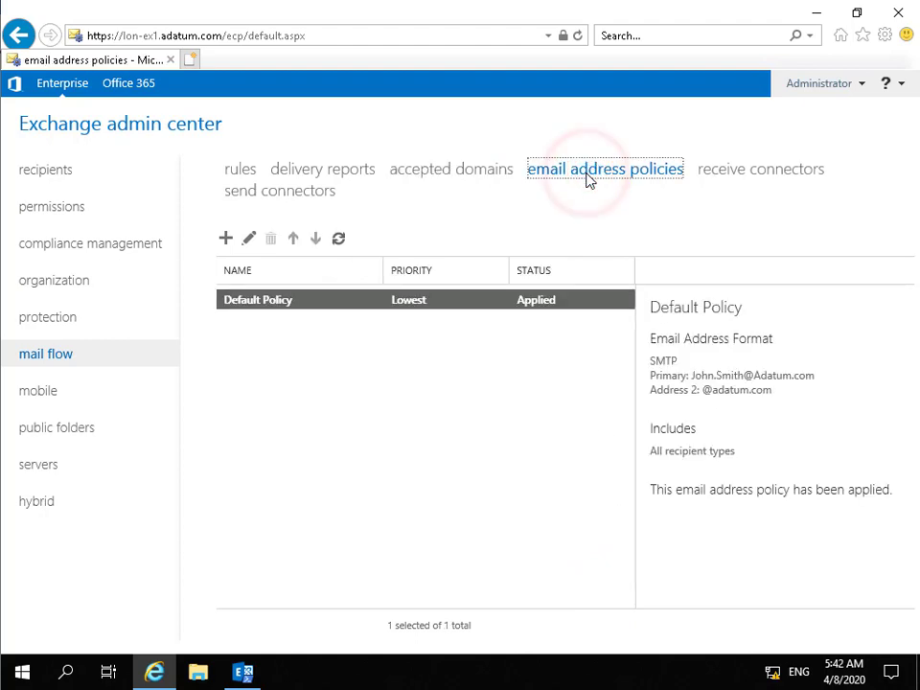
{"action": "left_click", "coordinate": [228, 238]}
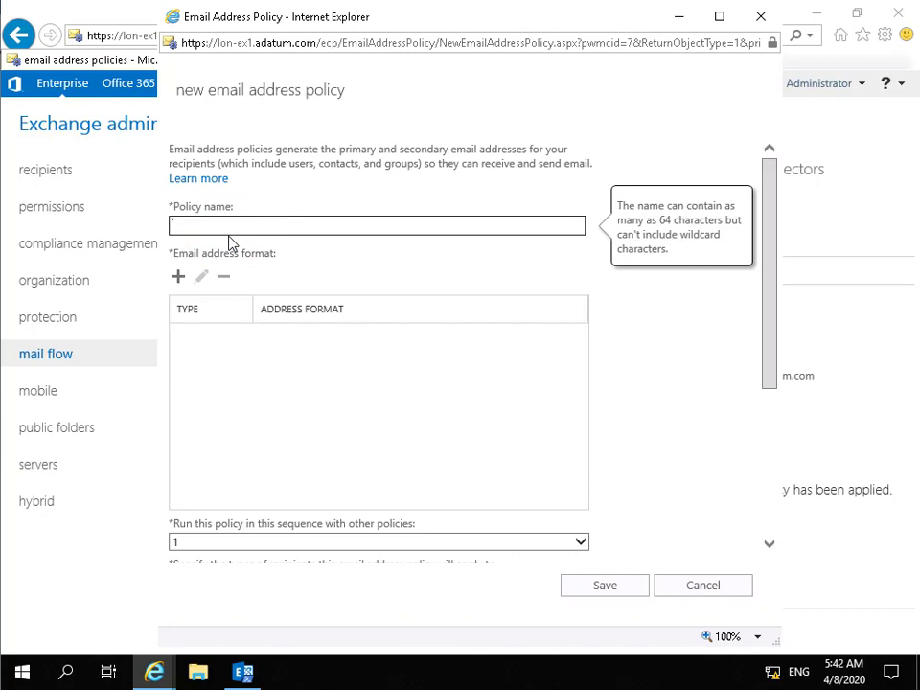
{"action": "type", "text": "SAles email"}
{"action": "left_click", "coordinate": [185, 230]}
{"action": "key", "text": "BackSpace"}
{"action": "type", "text": "a"}
Step: Add an address format of first name plus last initial on the accepted domain sales.adatum.com to the new policy
{"action": "left_click", "coordinate": [180, 279]}
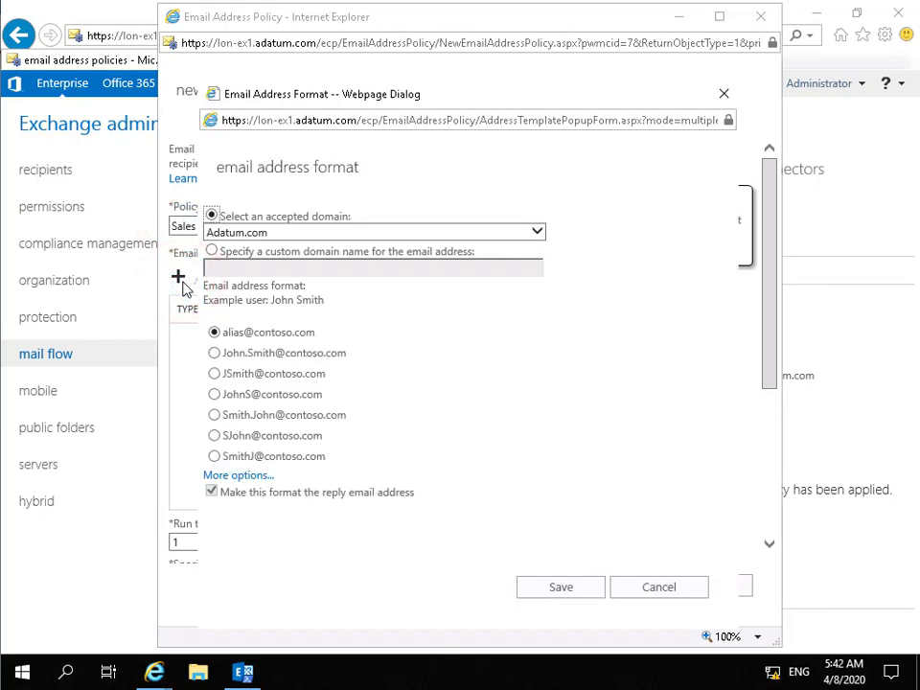
{"action": "left_click", "coordinate": [214, 393]}
{"action": "left_click", "coordinate": [537, 233]}
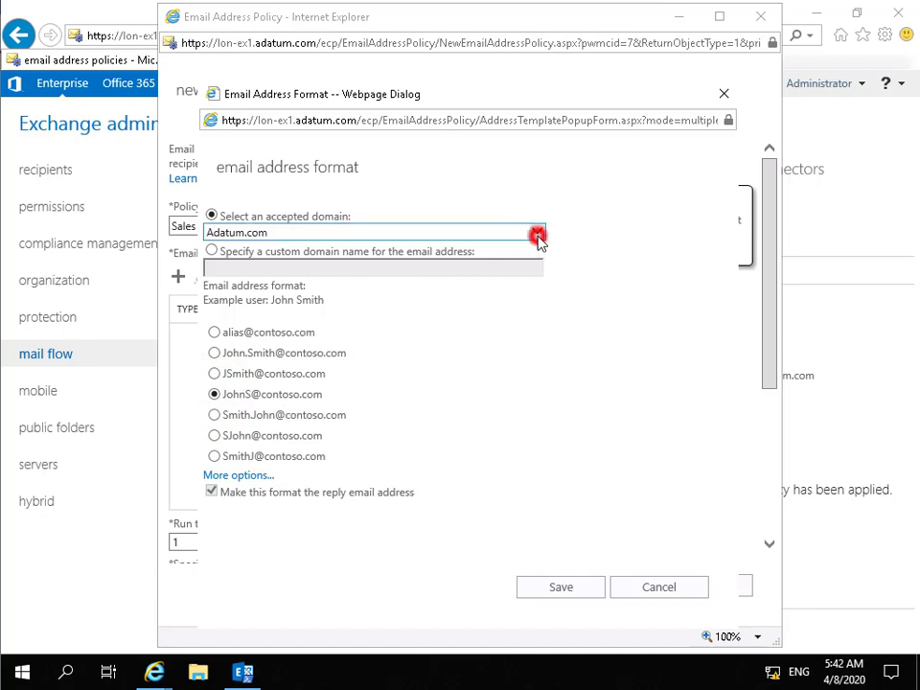
{"action": "left_click", "coordinate": [252, 246]}
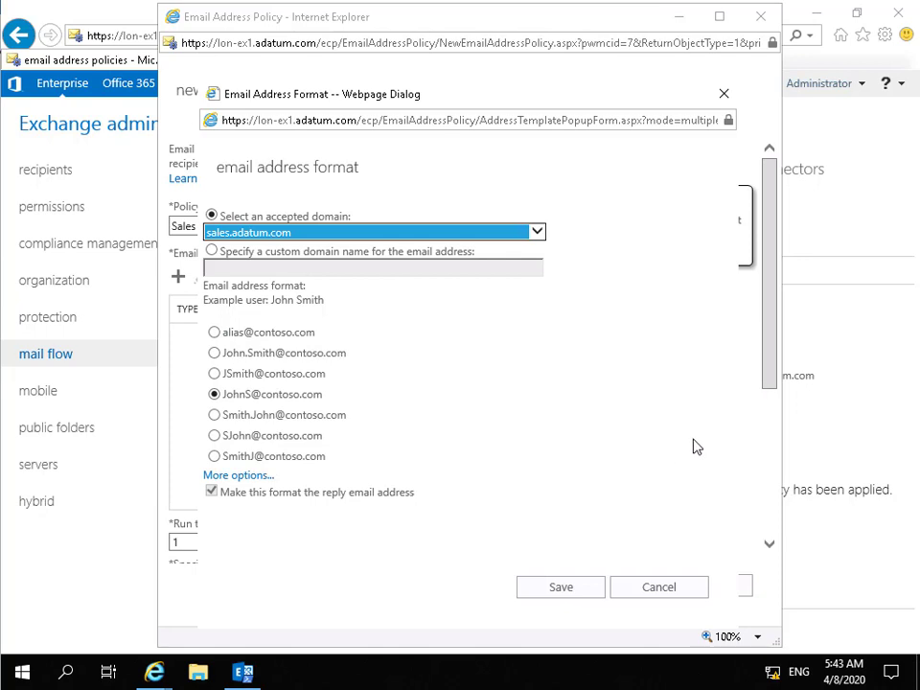
{"action": "left_click", "coordinate": [773, 379]}
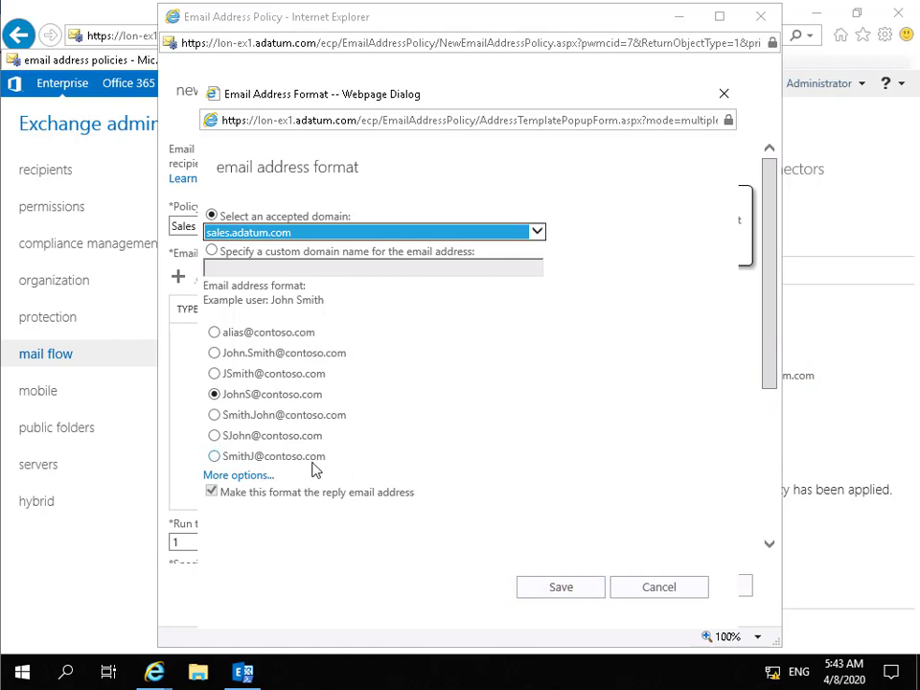
{"action": "left_click", "coordinate": [547, 590]}
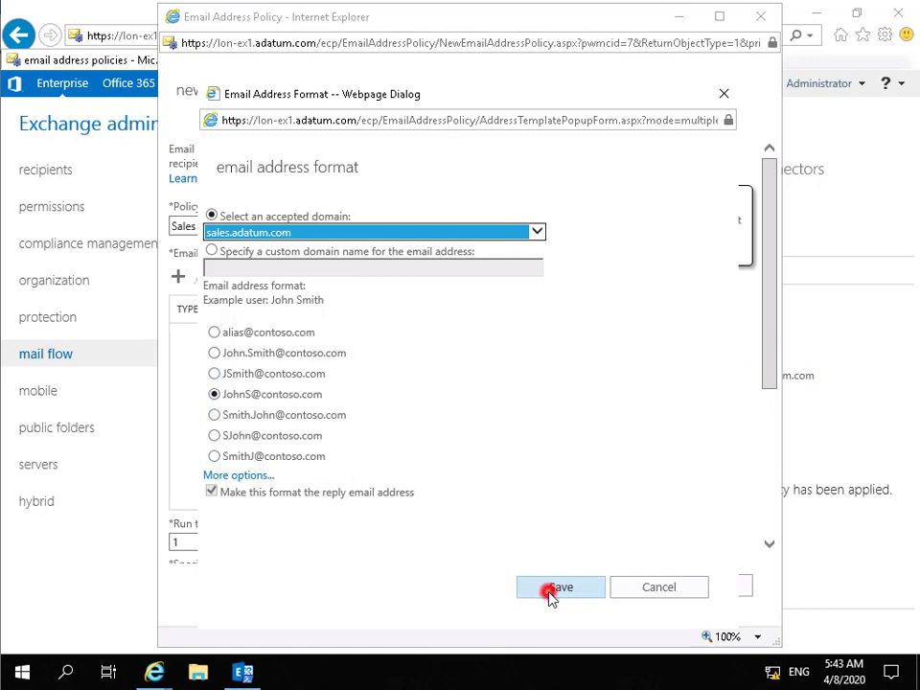
Step: Add a recipient container rule limiting the new policy to the Sales organizational unit, and save the policy
{"action": "left_click_drag", "start_coordinate": [774, 379], "coordinate": [770, 514]}
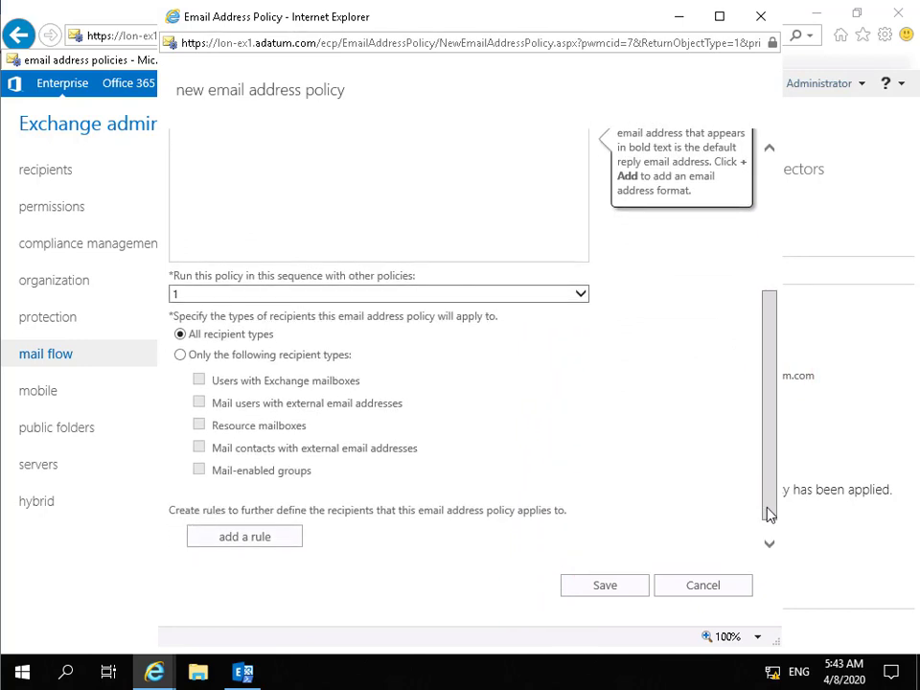
{"action": "left_click", "coordinate": [254, 529]}
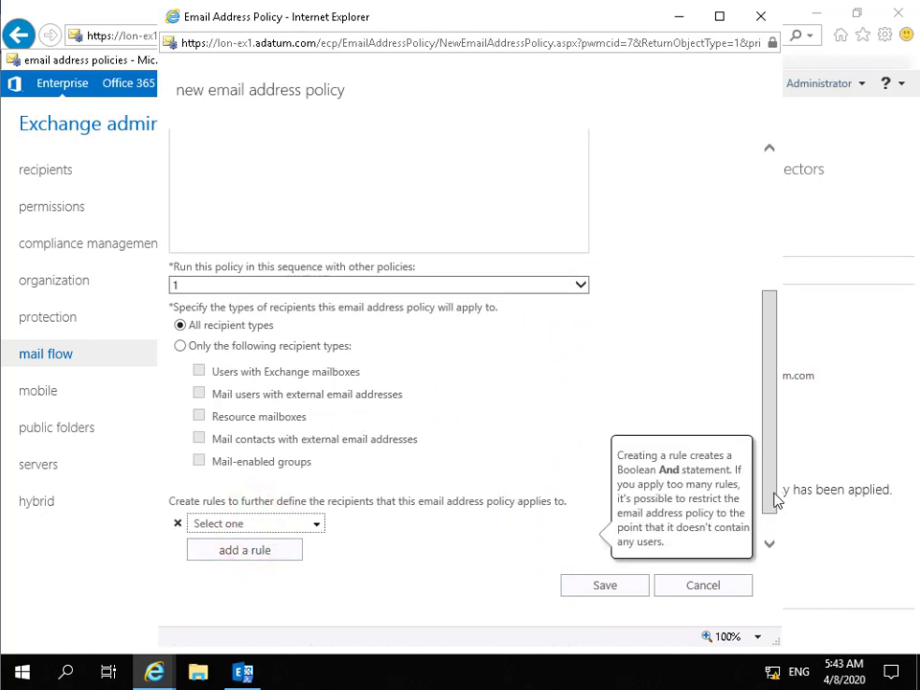
{"action": "left_click", "coordinate": [773, 519]}
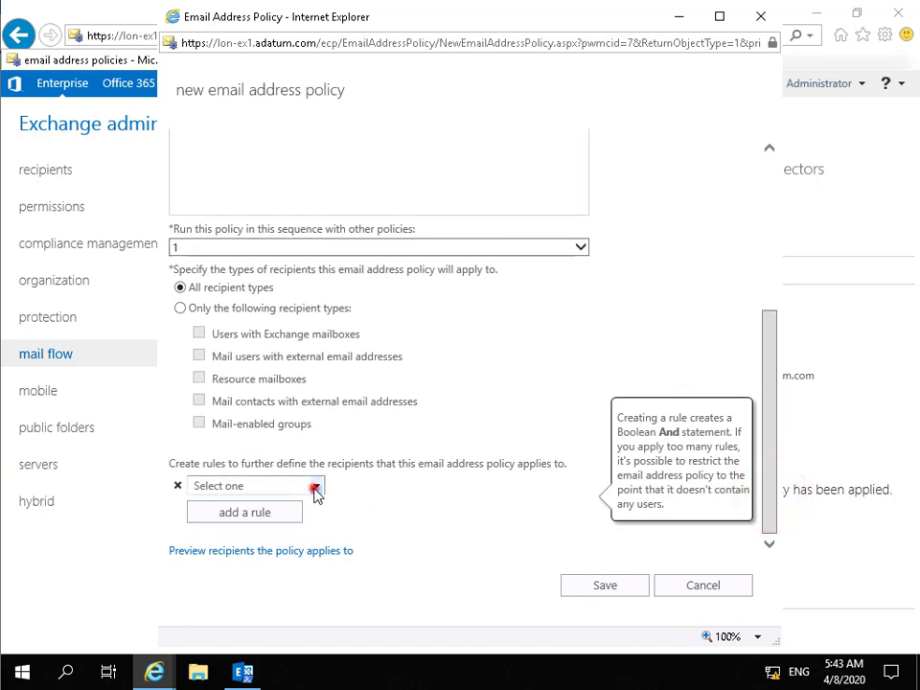
{"action": "left_click", "coordinate": [315, 489]}
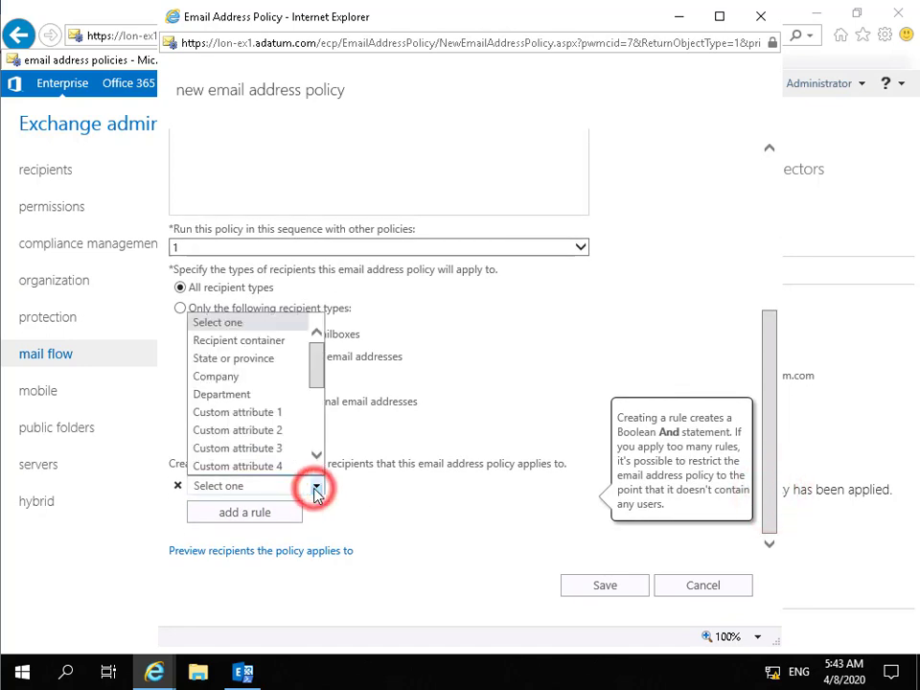
{"action": "left_click", "coordinate": [240, 341]}
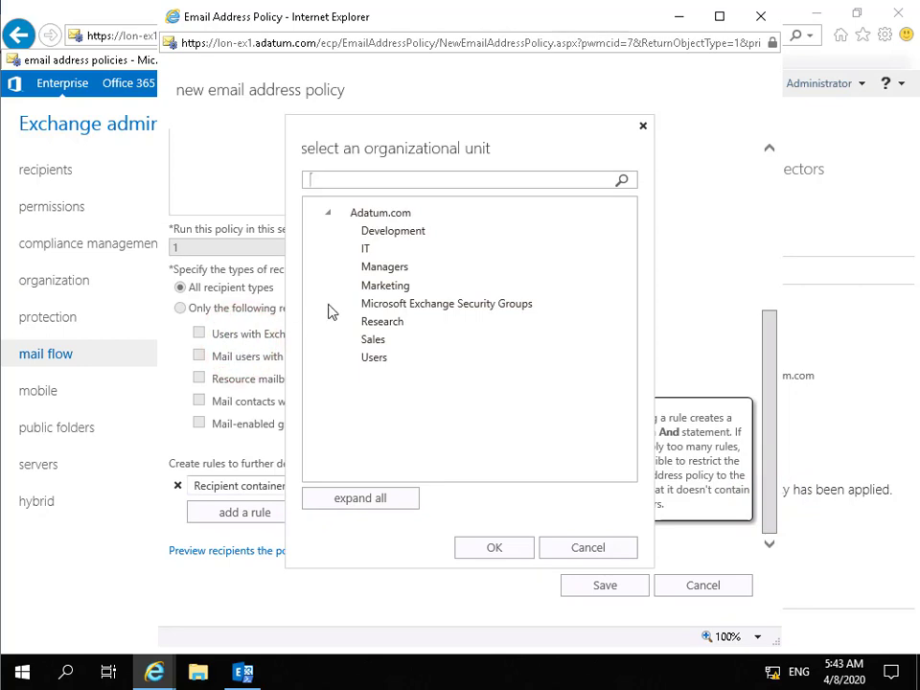
{"action": "left_click", "coordinate": [376, 343]}
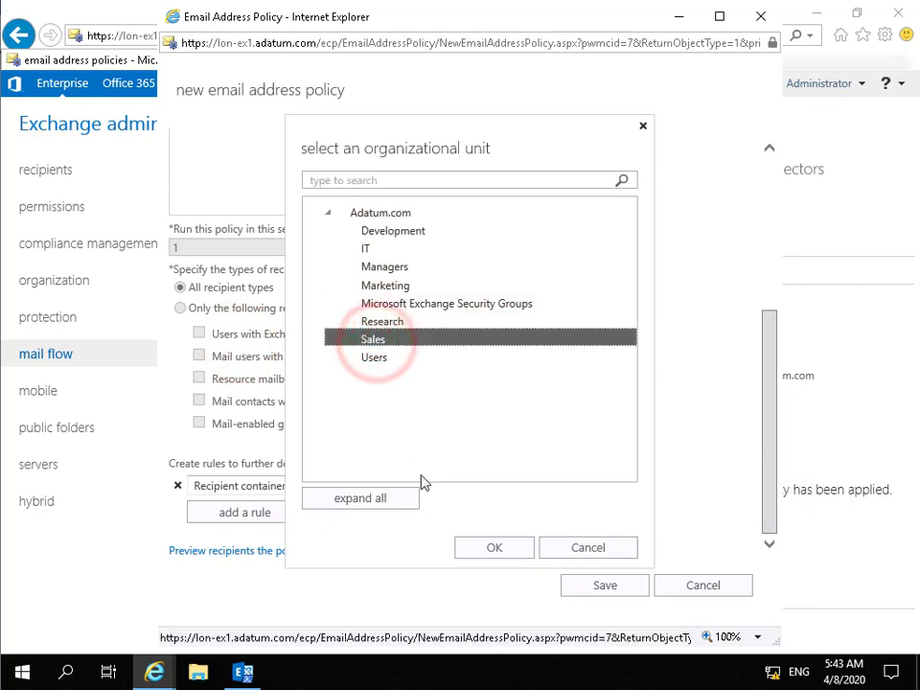
{"action": "left_click", "coordinate": [471, 547]}
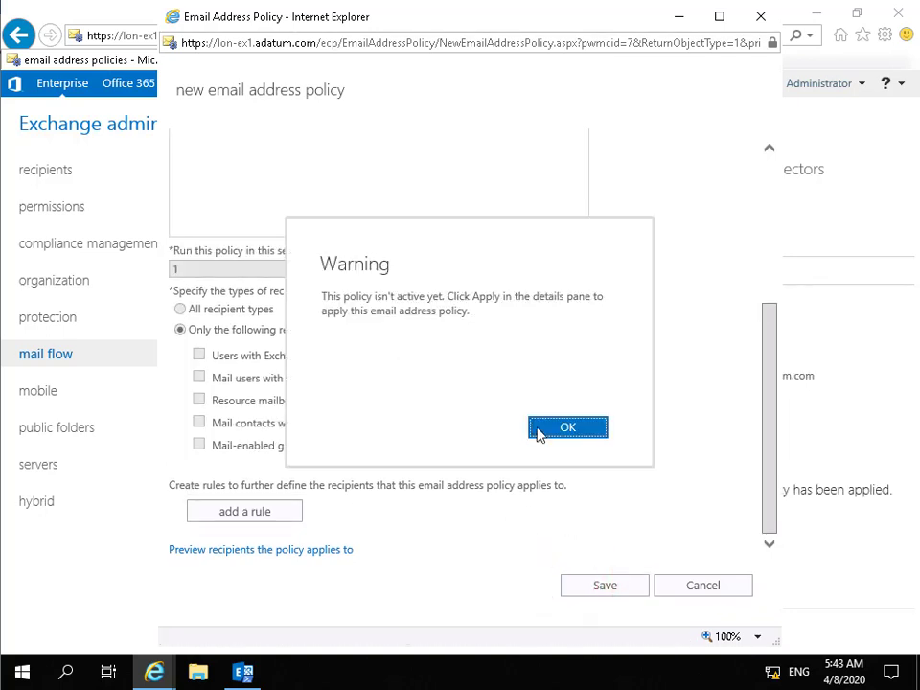
{"action": "left_click", "coordinate": [539, 430]}
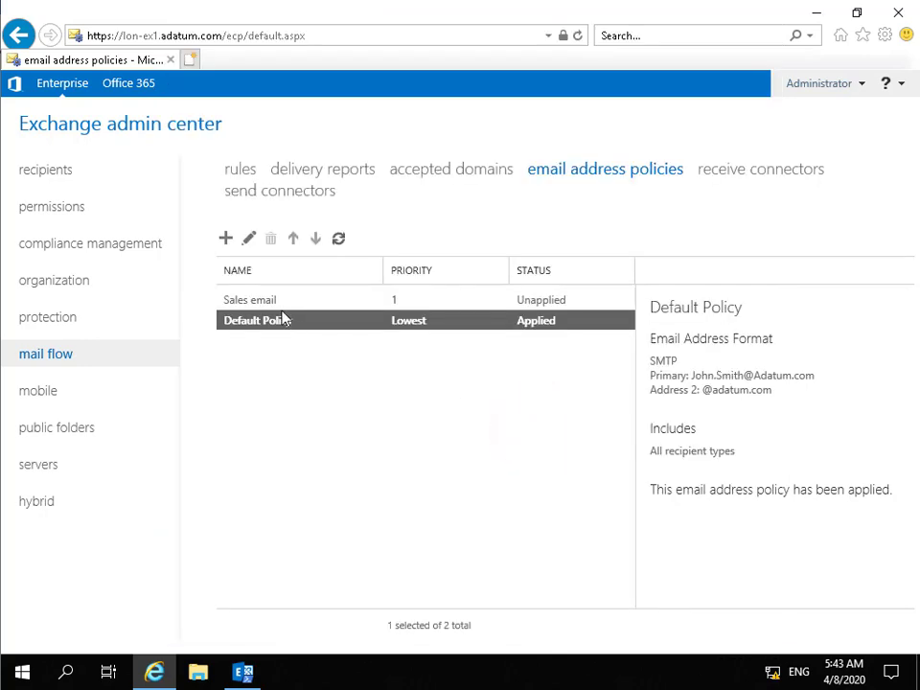
Step: Apply the Sales email policy to its recipients
{"action": "left_click", "coordinate": [269, 302]}
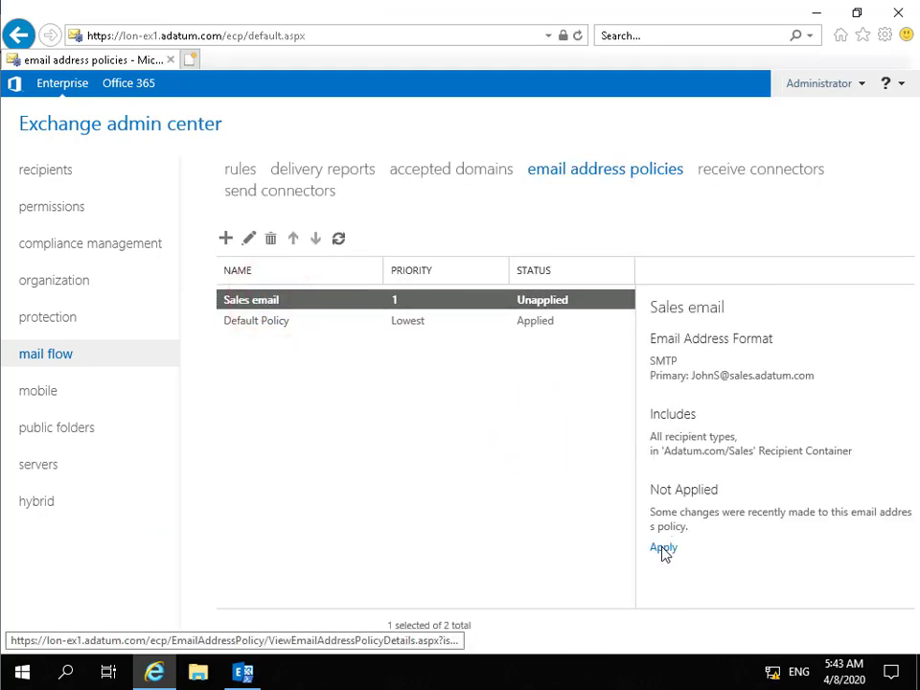
{"action": "left_click", "coordinate": [663, 549]}
{"action": "left_click", "coordinate": [481, 469]}
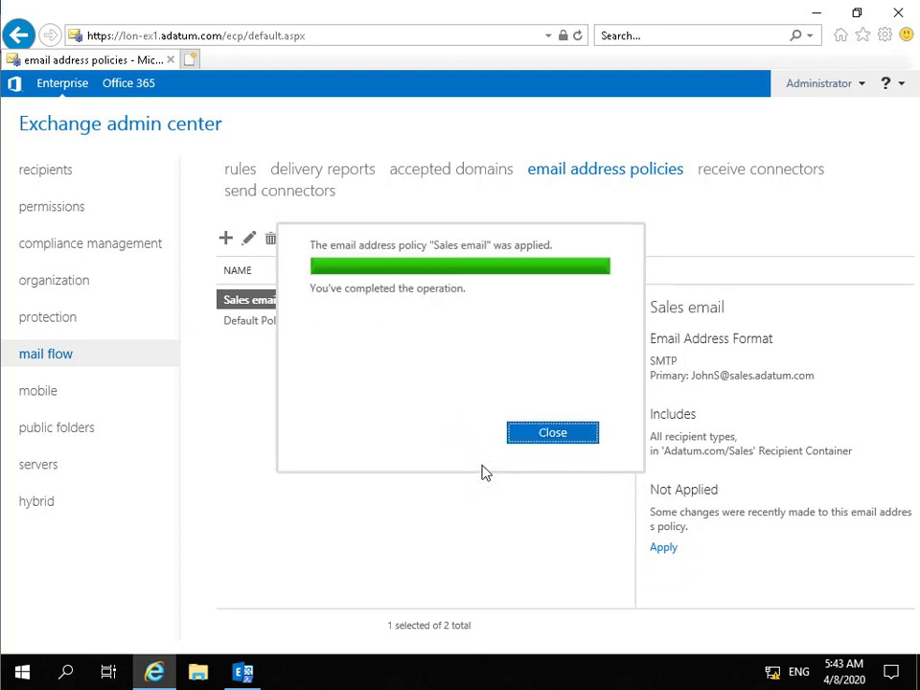
{"action": "left_click", "coordinate": [562, 438]}
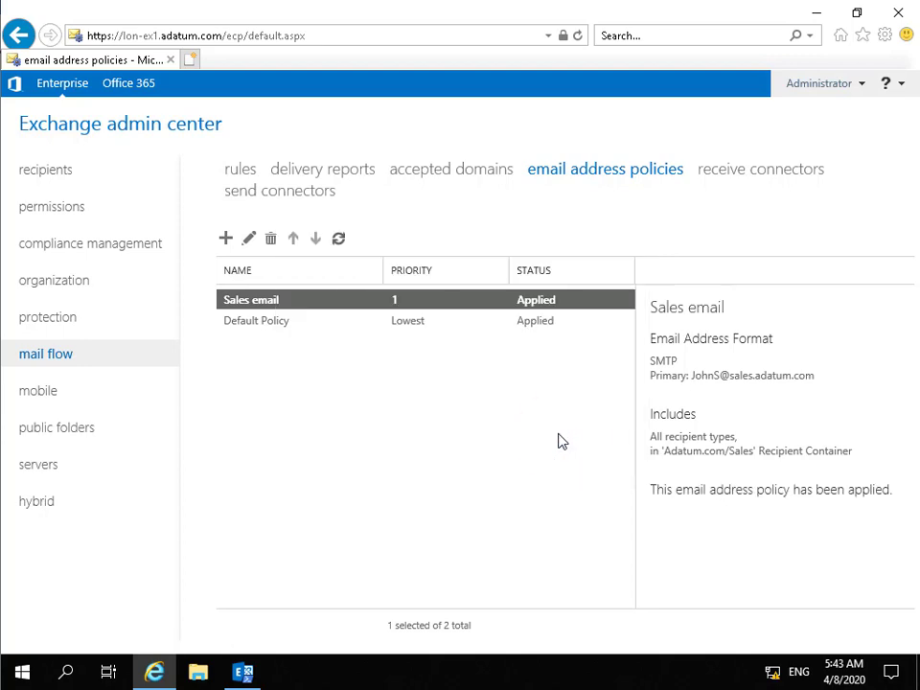
Step: Check the email addresses assigned to the second user mailbox in the recipients list, and close it without saving
{"action": "left_click", "coordinate": [55, 171]}
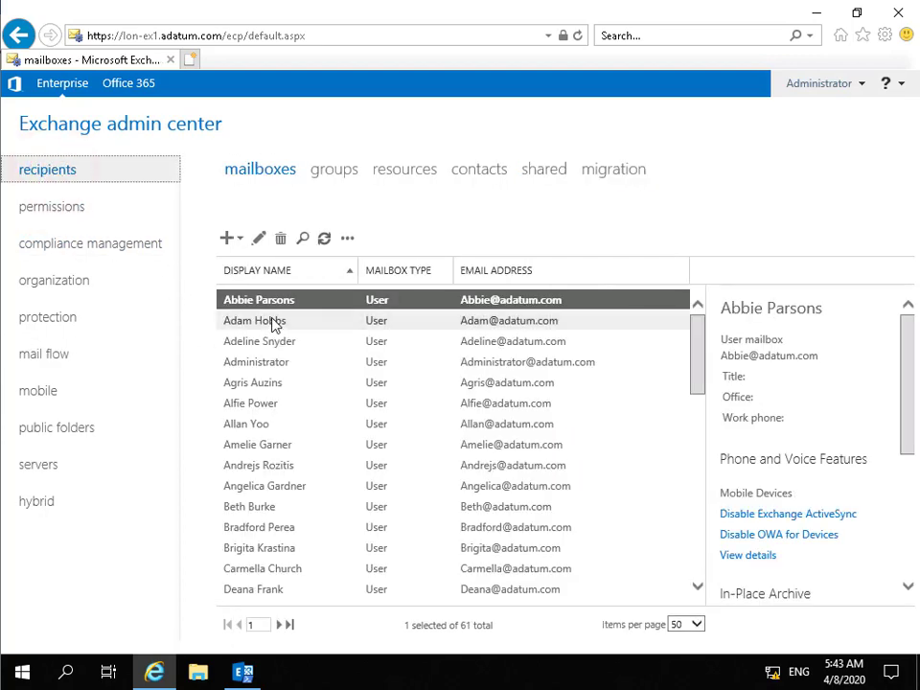
{"action": "double_click", "coordinate": [273, 322]}
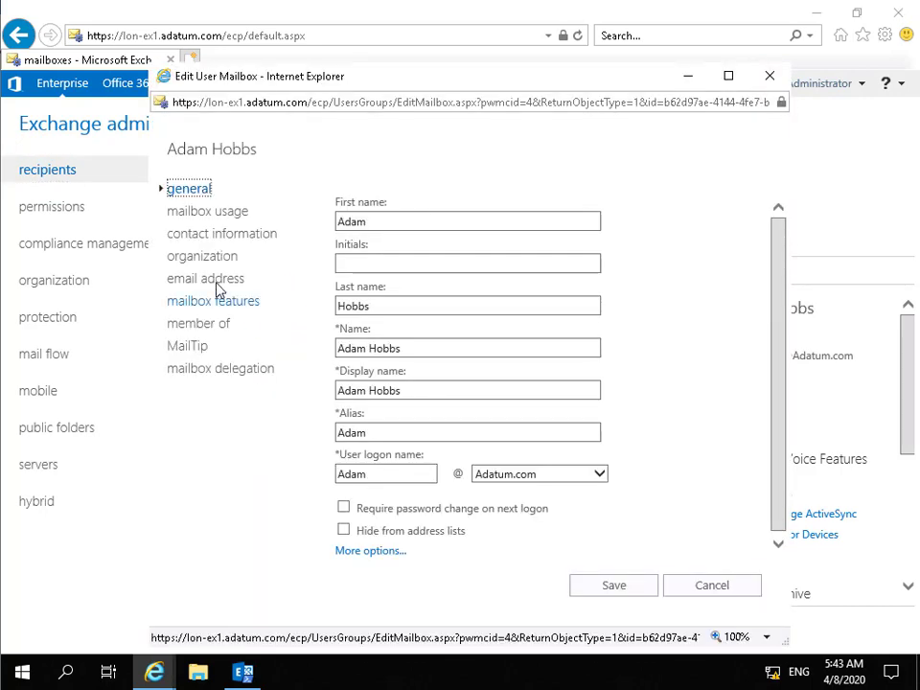
{"action": "left_click", "coordinate": [217, 286]}
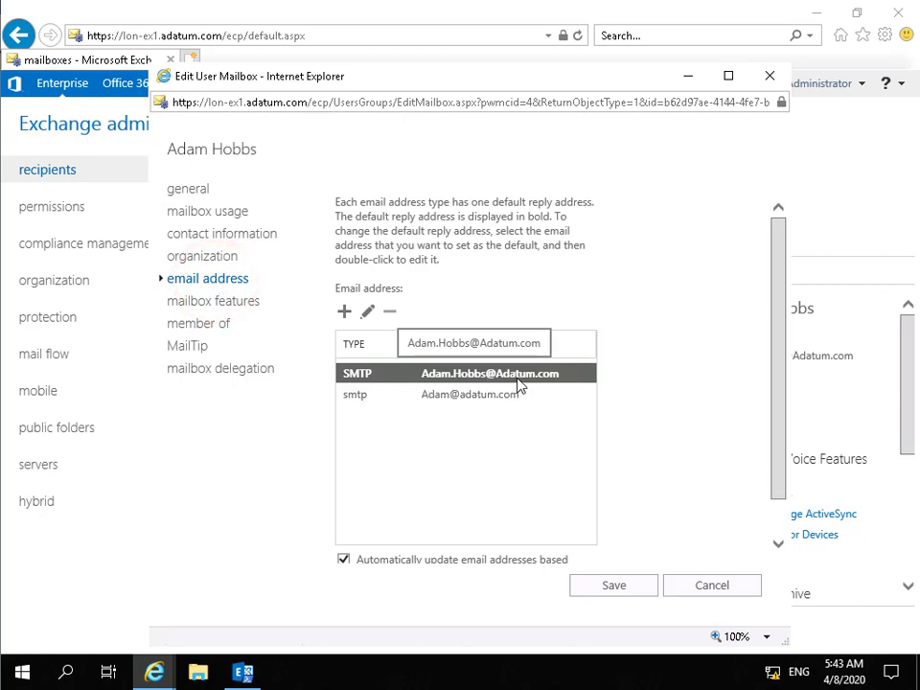
{"action": "left_click", "coordinate": [705, 585]}
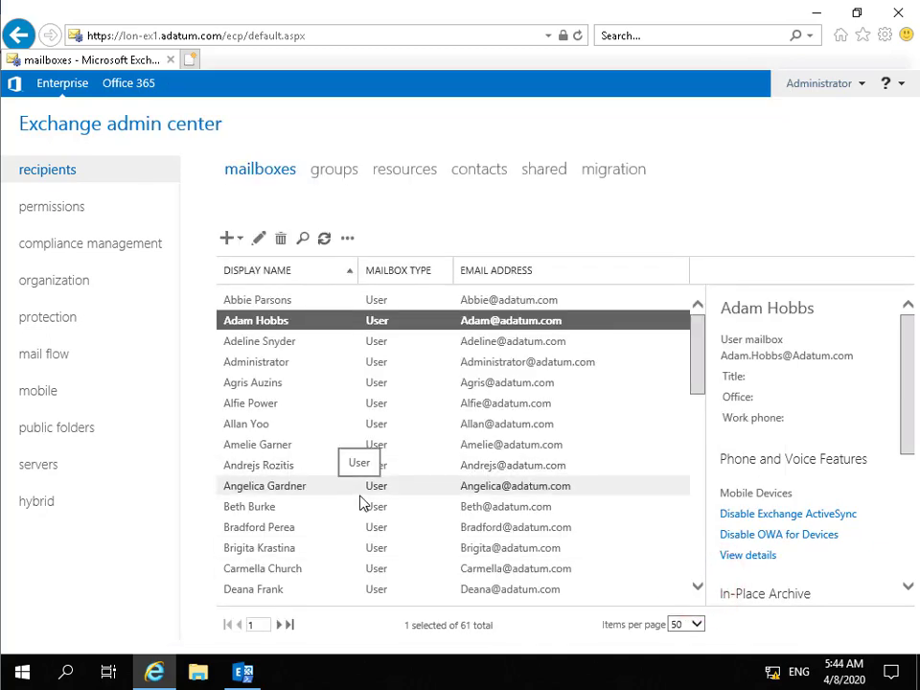
Step: Check the email addresses assigned to a Sales user's mailbox, the eighth in the recipients list
{"action": "double_click", "coordinate": [264, 445]}
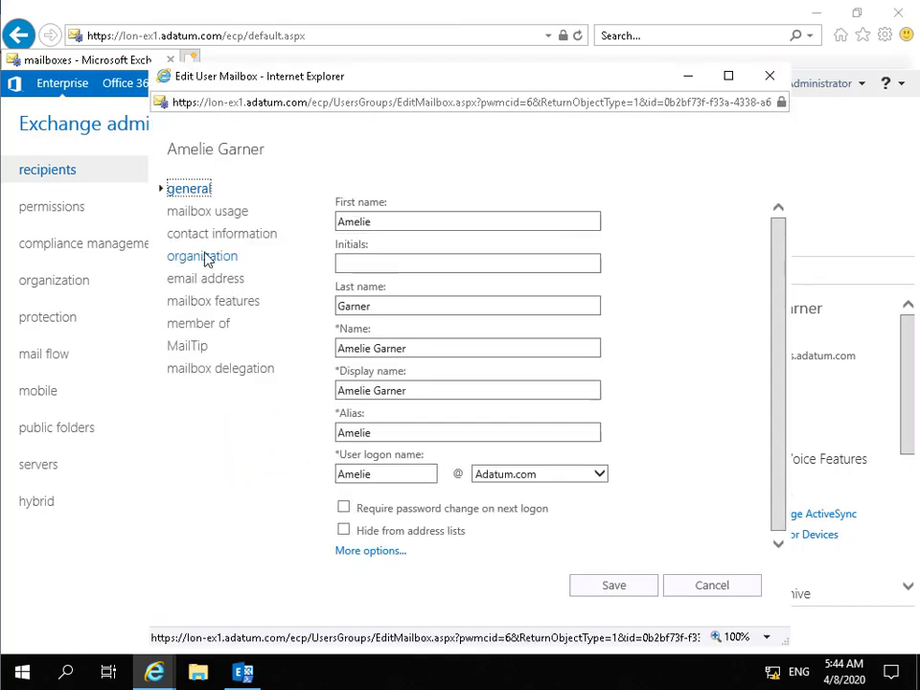
{"action": "left_click", "coordinate": [207, 279]}
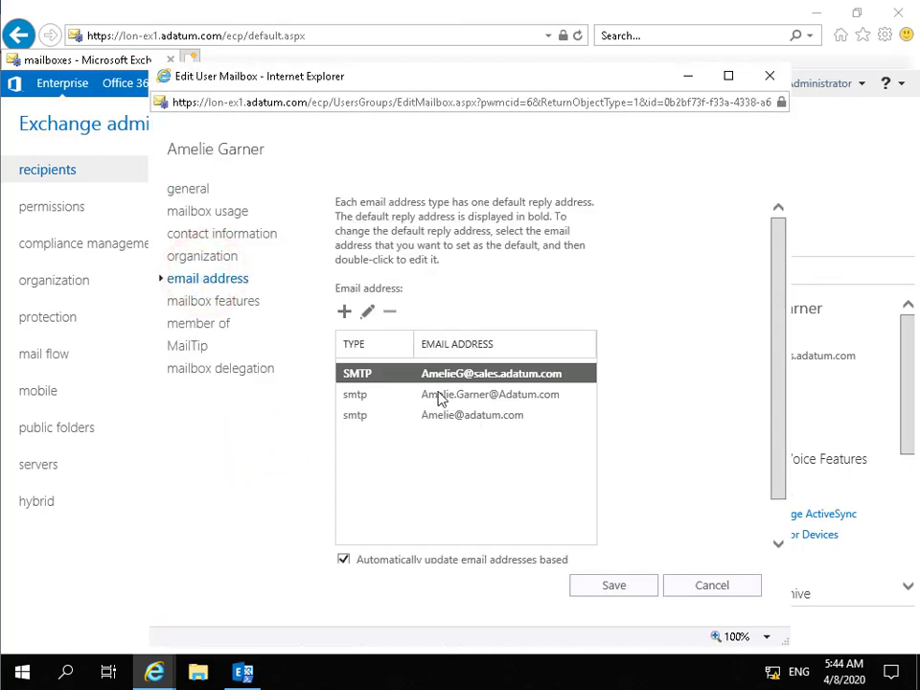